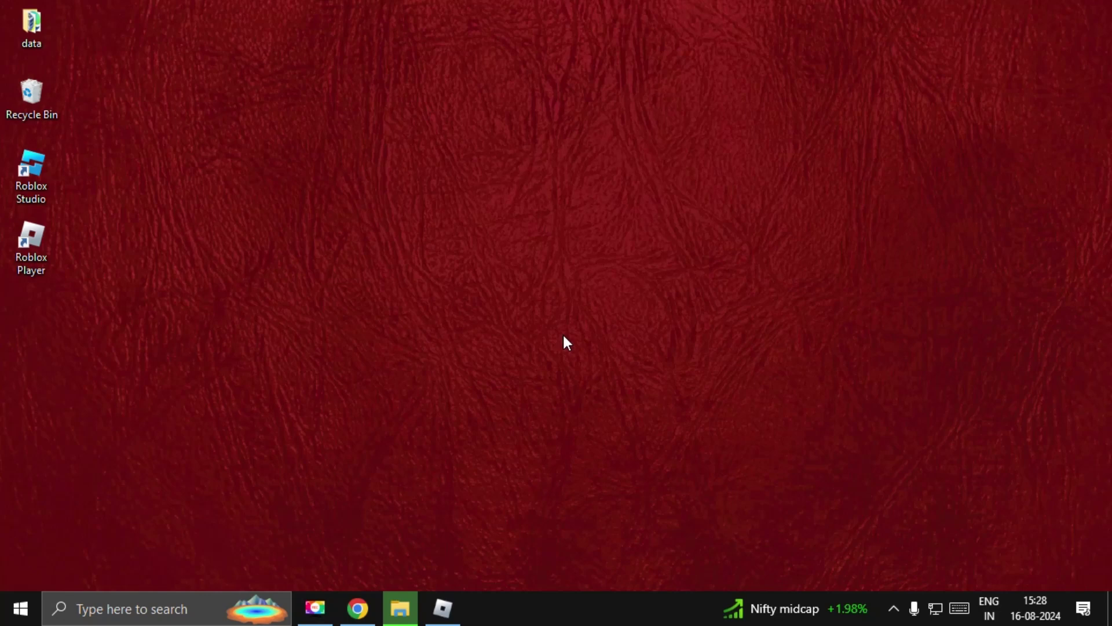
End the Roblox Game Client process in Task Manager, then close Task Manager
right_click(530, 608)
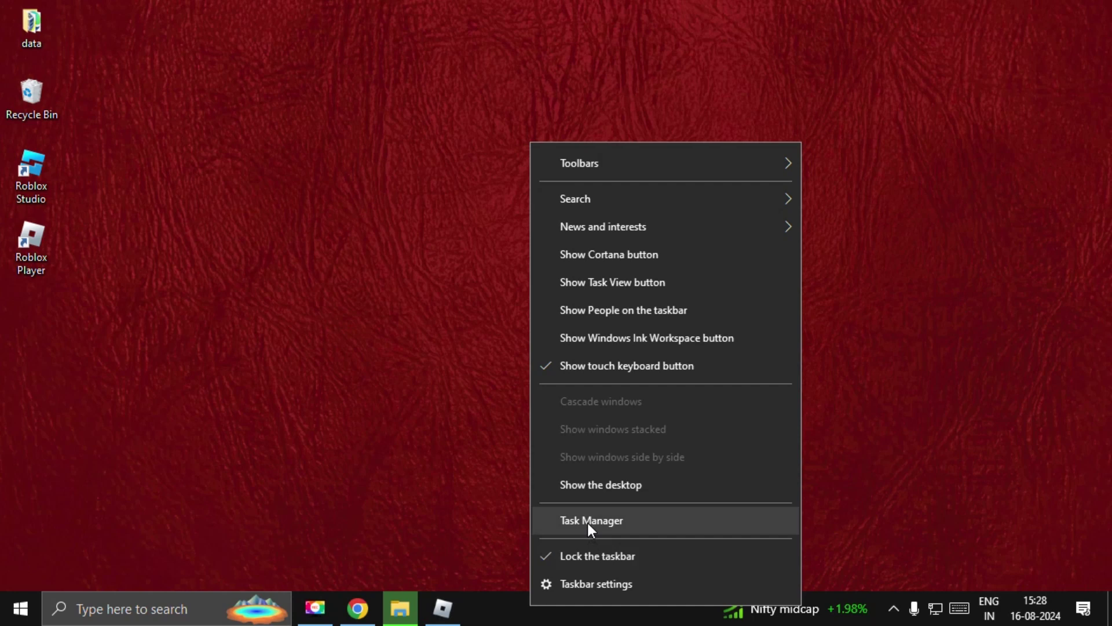
click(587, 523)
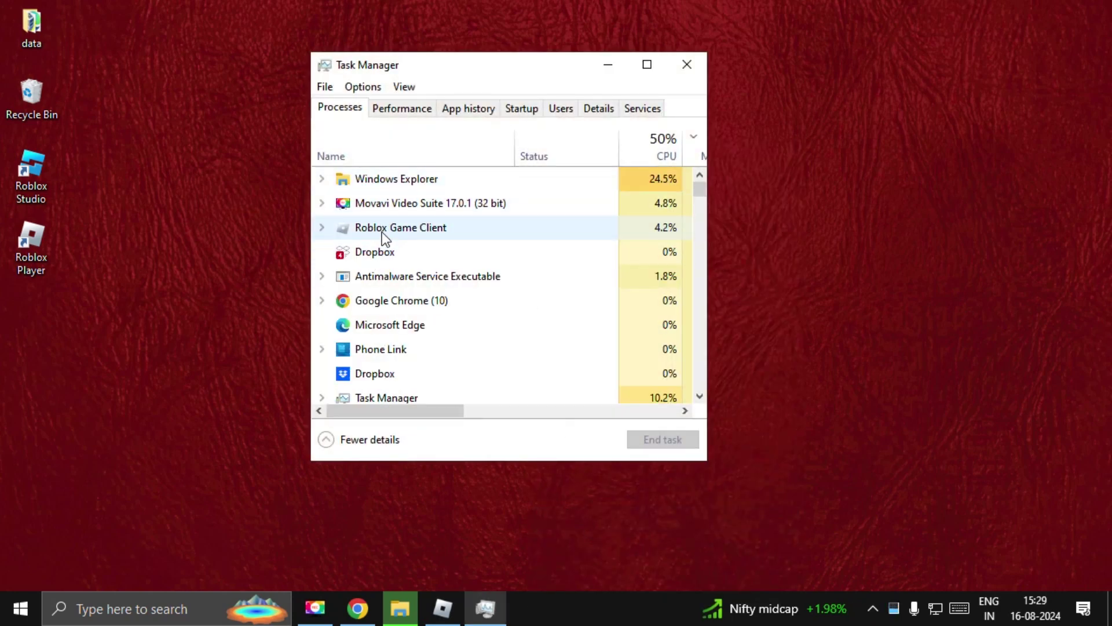
click(381, 232)
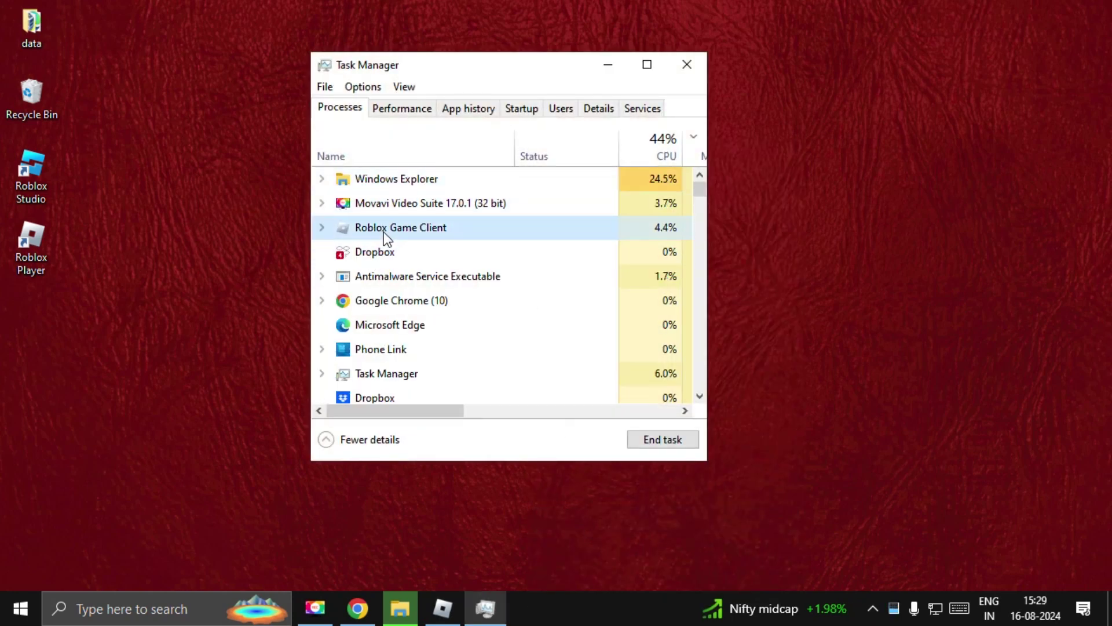
click(657, 438)
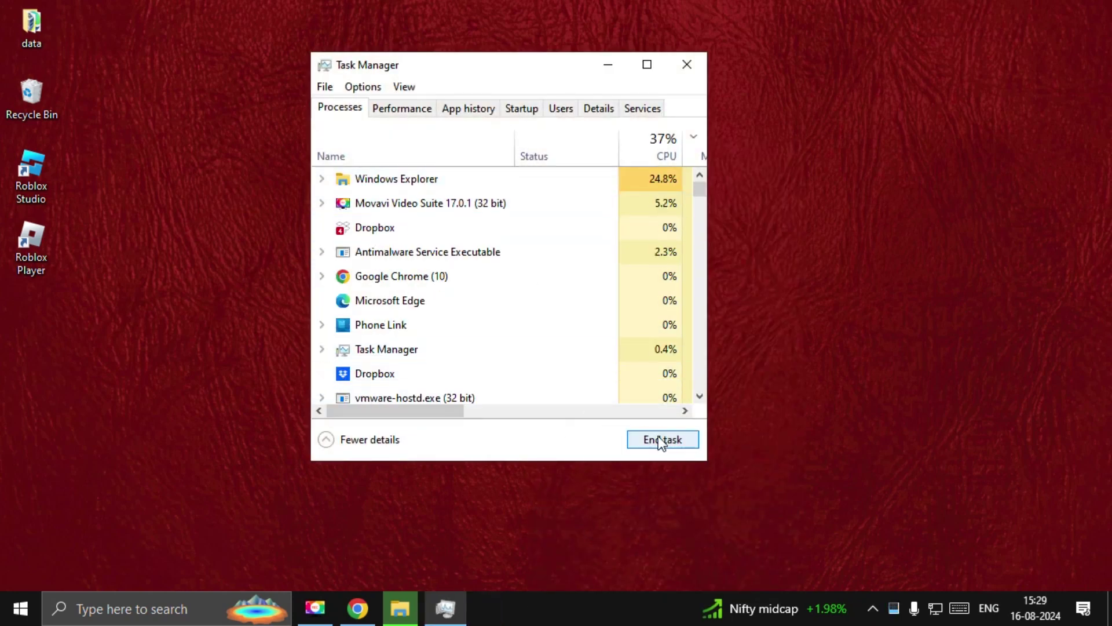
click(685, 68)
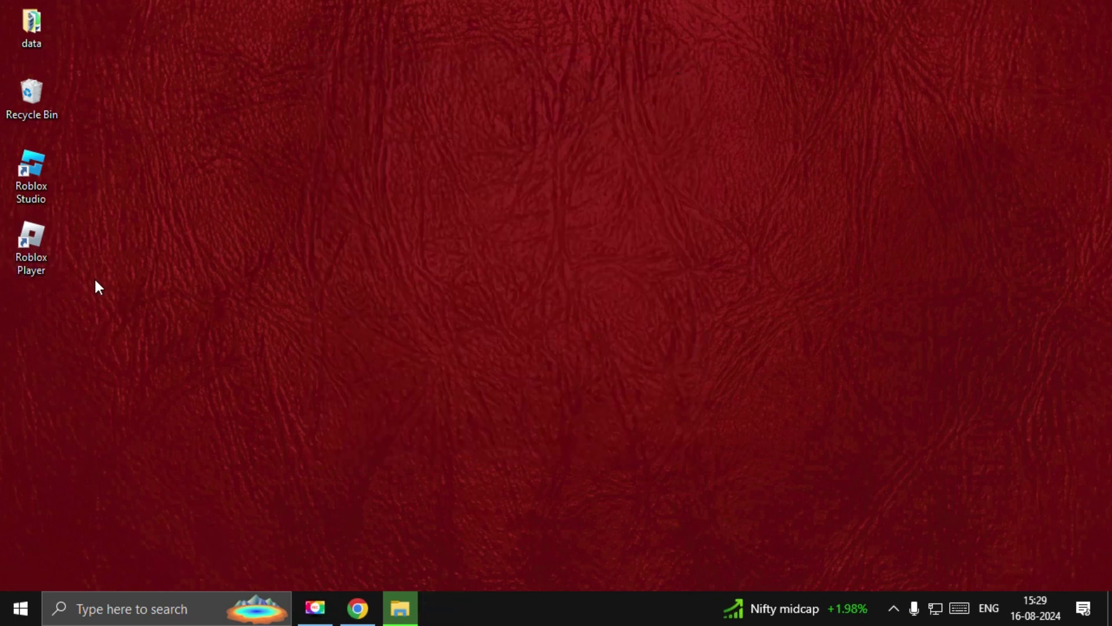
Enable 'Run this program as an administrator' in the Roblox Player shortcut's Compatibility properties
right_click(29, 245)
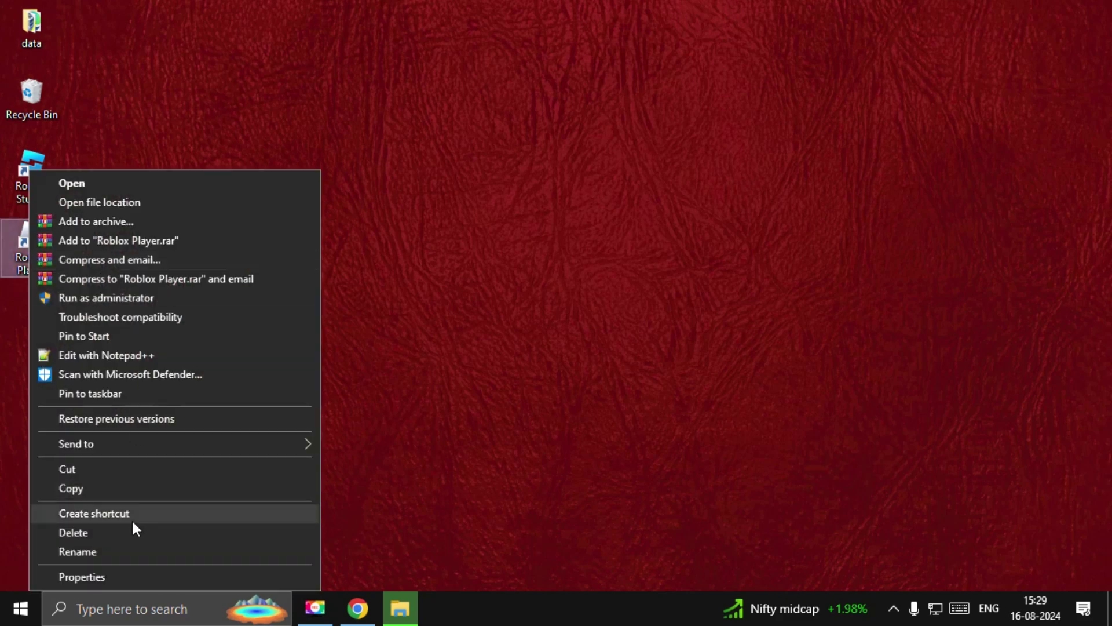
click(122, 577)
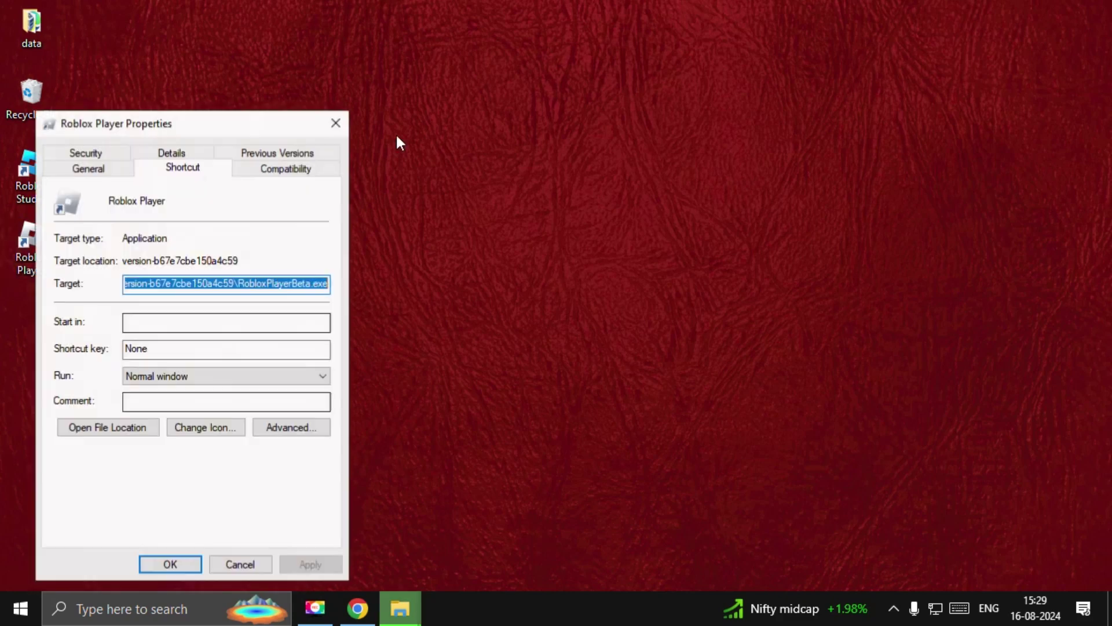
click(286, 168)
mouse_move(252, 123)
mouse_down()
mouse_move(461, 103)
mouse_move(528, 80)
mouse_up()
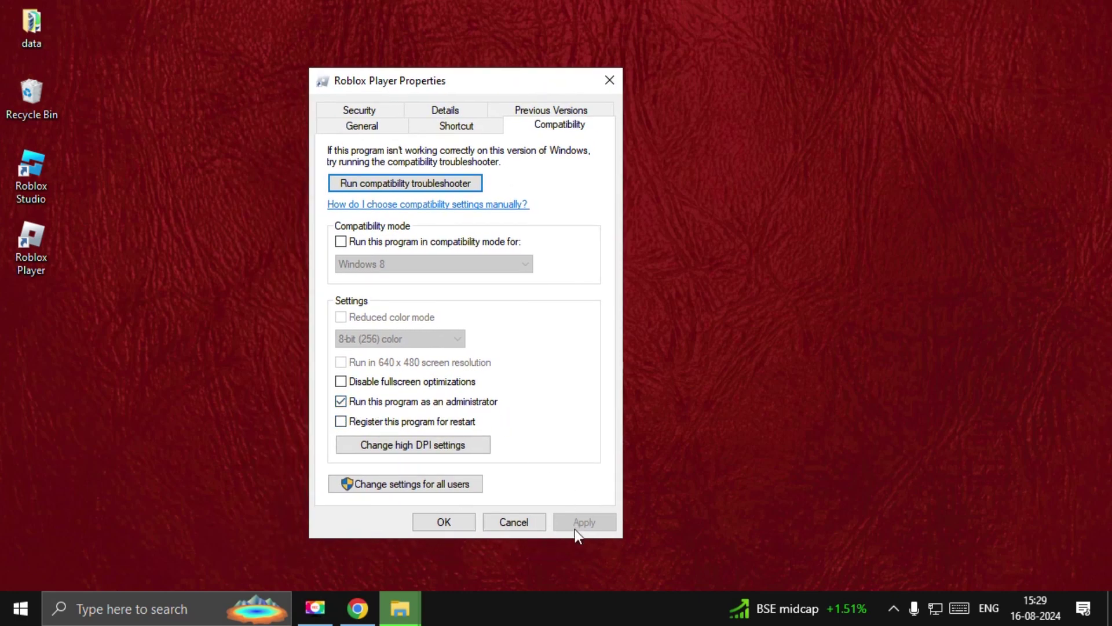
click(447, 523)
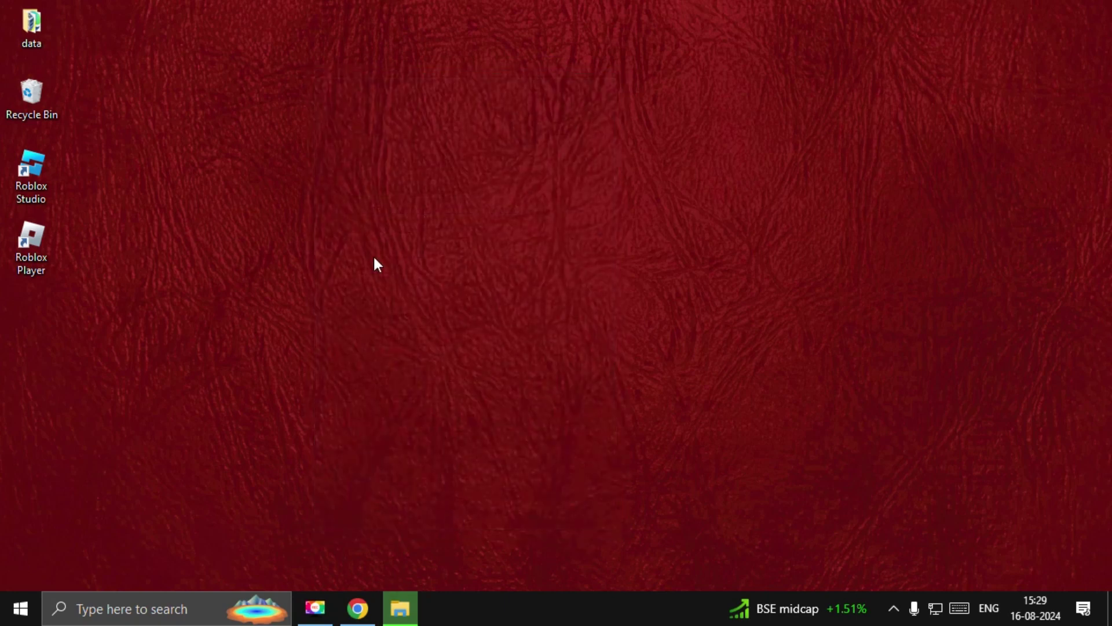
Open the Windows Temp folder with the temp command in the Run box
key(super+r)
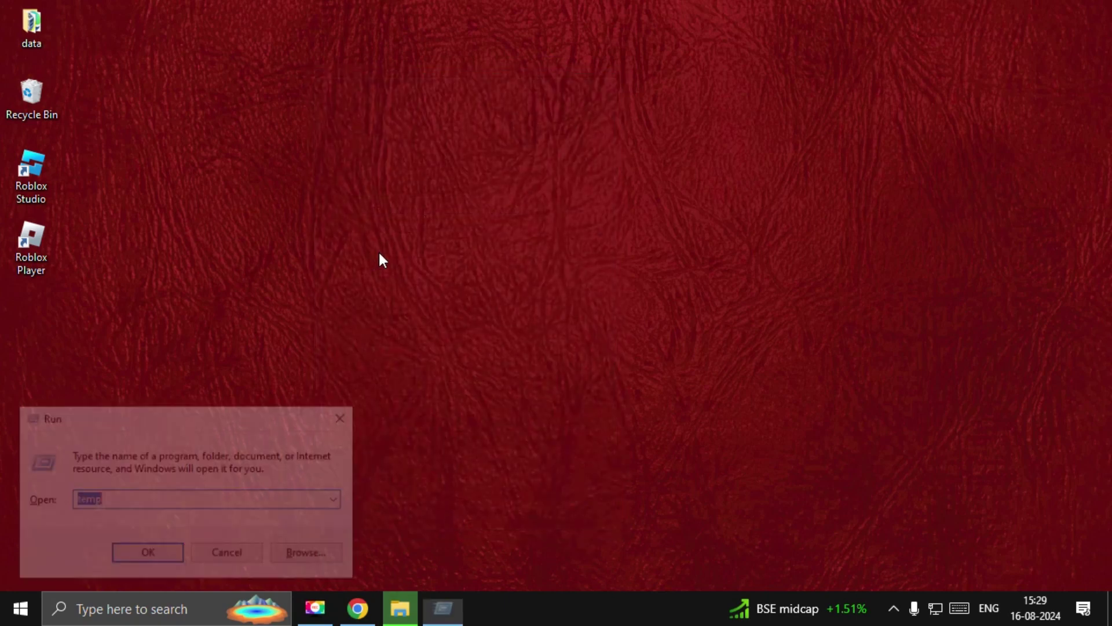
drag(151, 412, 676, 165)
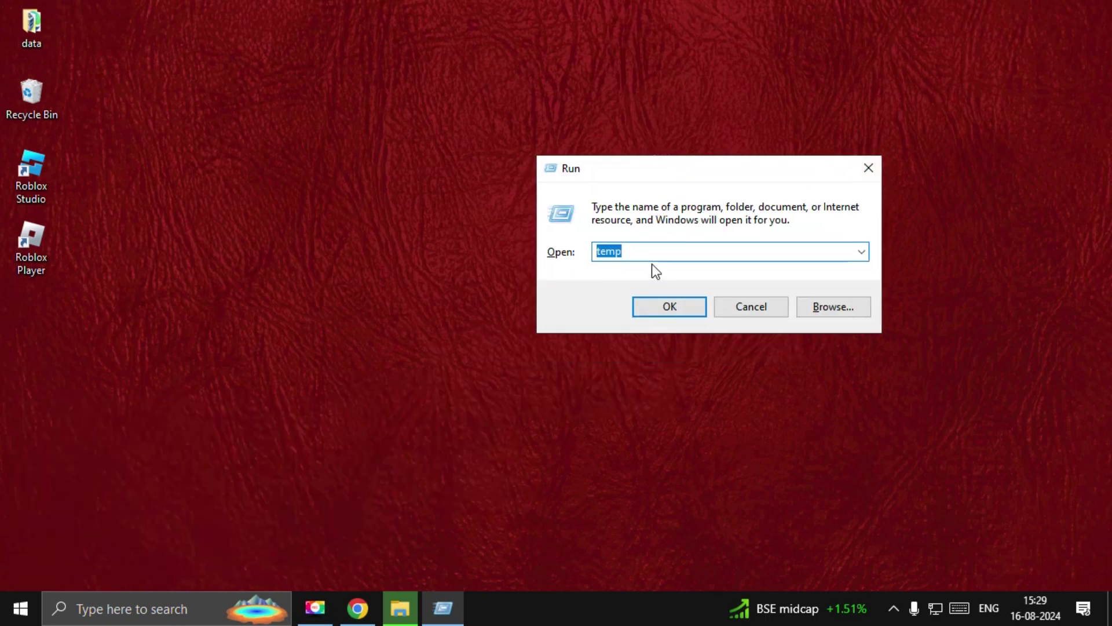
key(Return)
Delete all Temp items except vmware-SYSTEM, then close the Temp window
drag(519, 431, 427, 192)
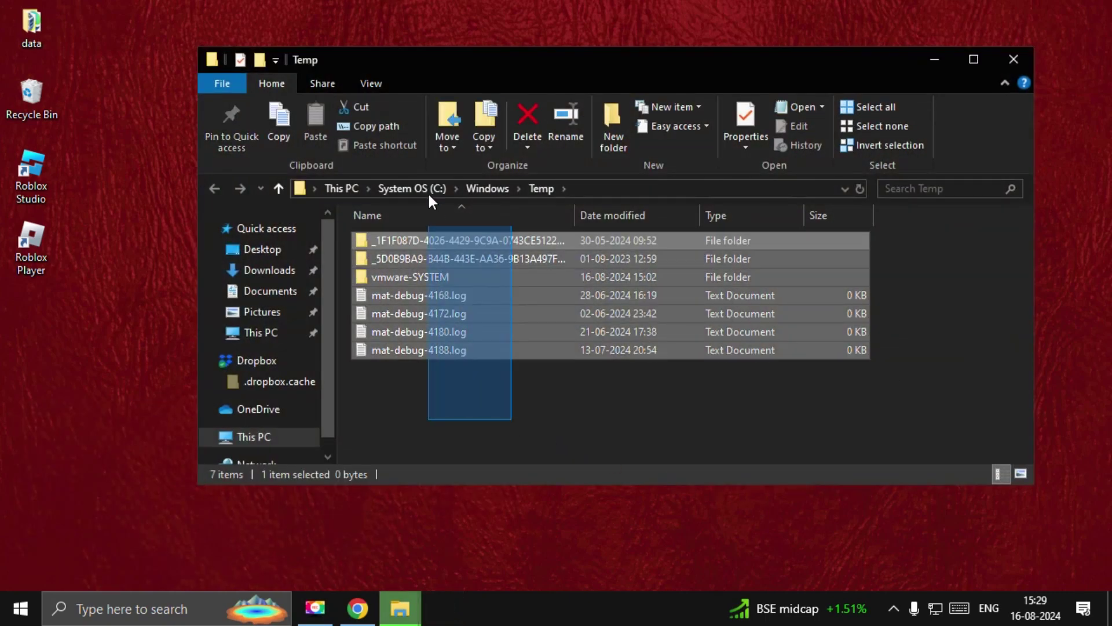
ctrl+click(425, 276)
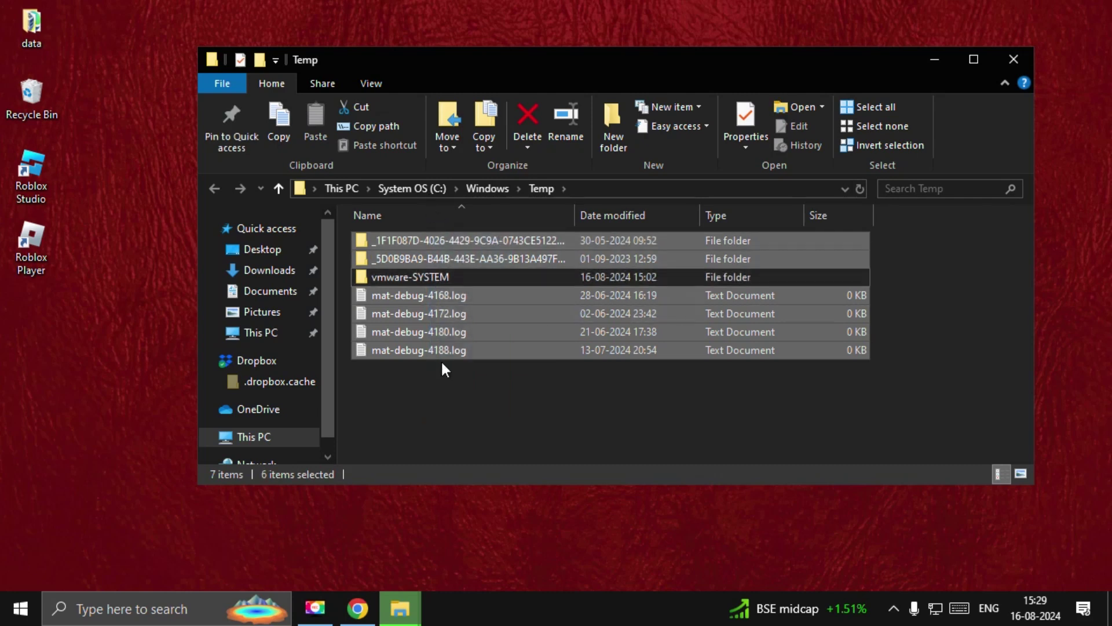
right_click(424, 306)
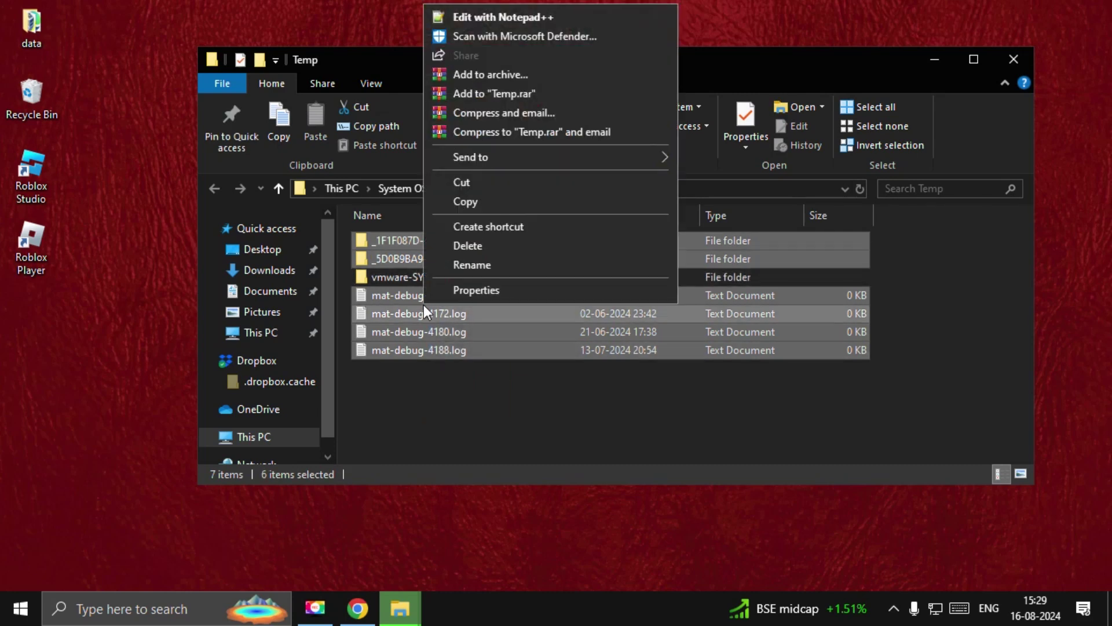
click(502, 247)
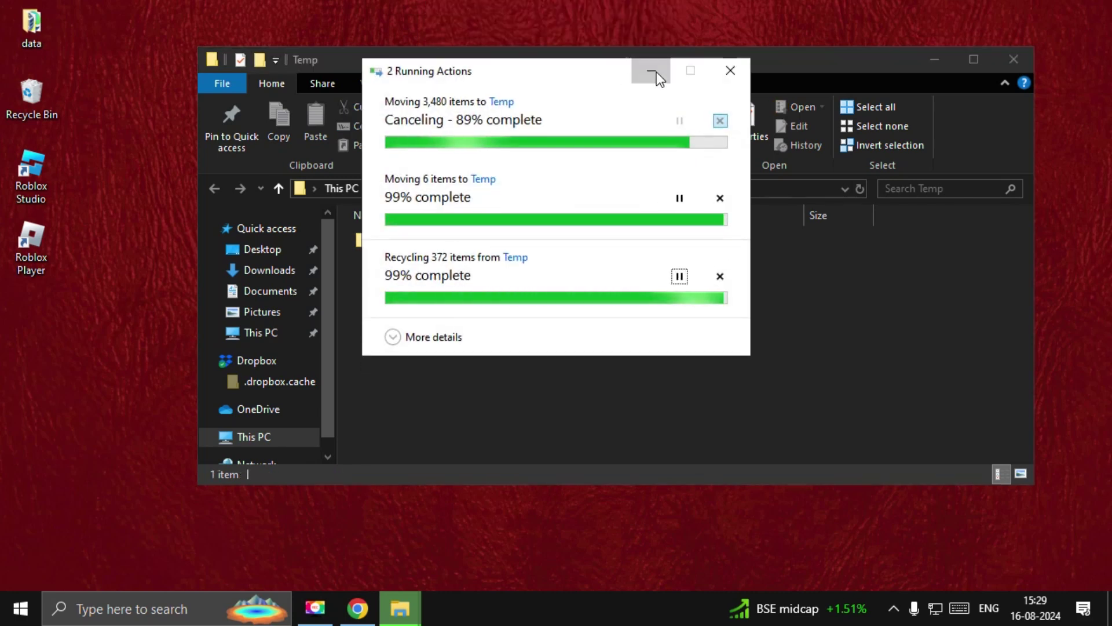
click(1025, 68)
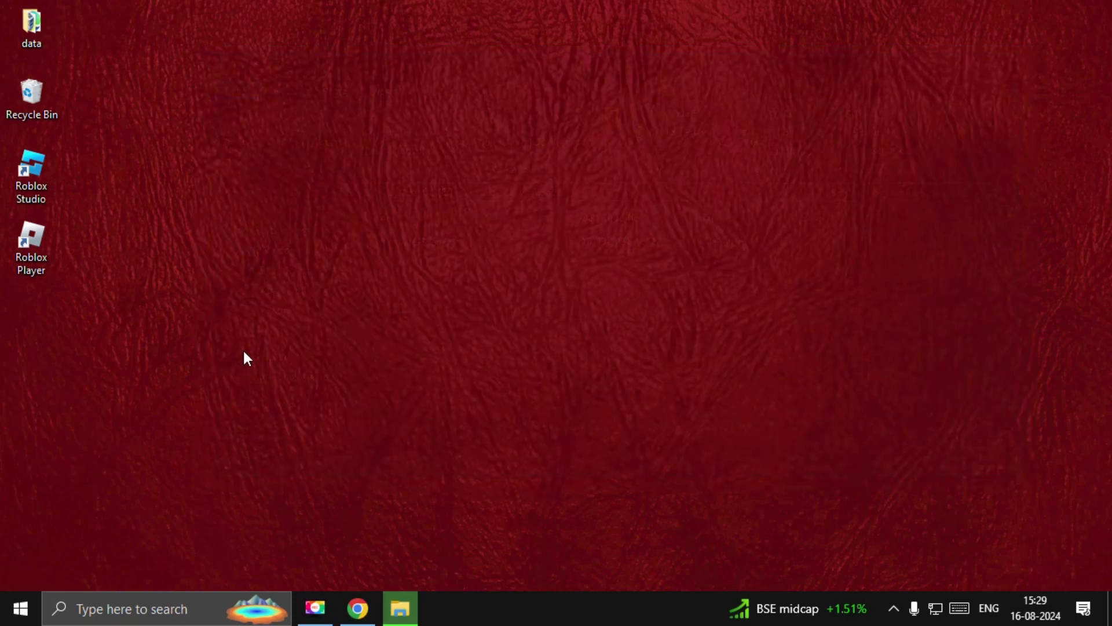
Reopen the Run box and pick %localappdata% from its autocomplete suggestions
key(super+r)
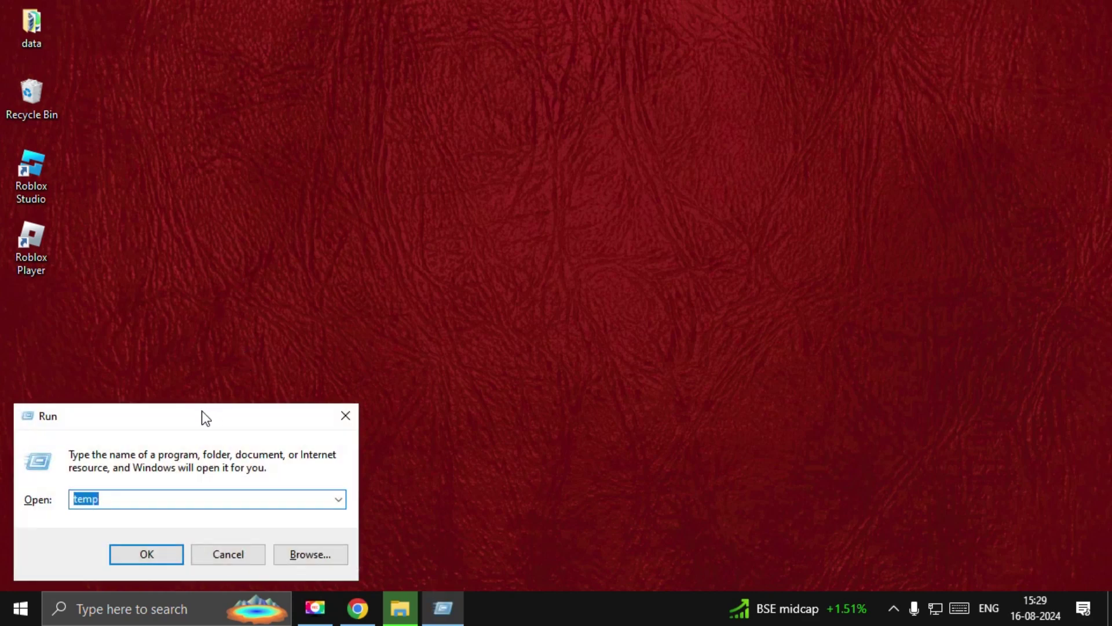
drag(202, 415, 661, 170)
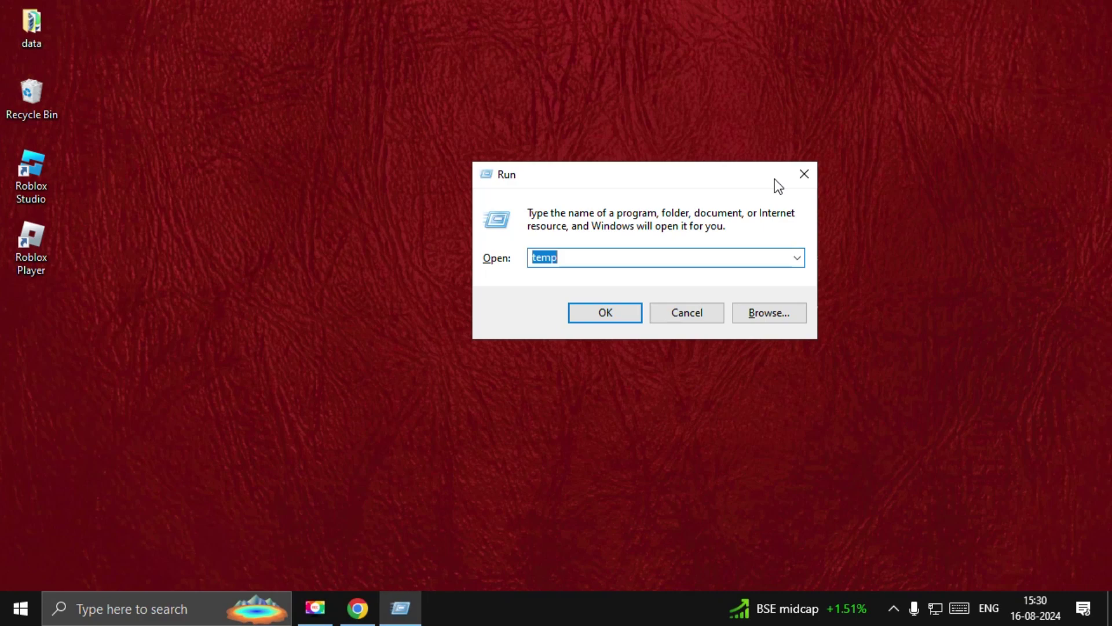
text(%)
key(Down)
key(Down)
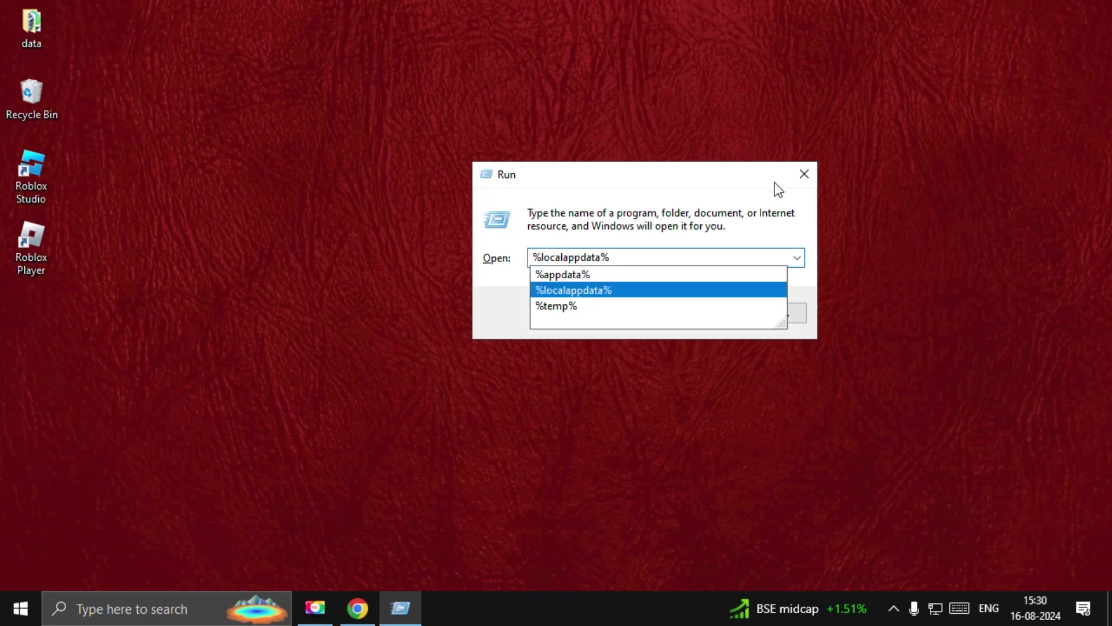
key(Return)
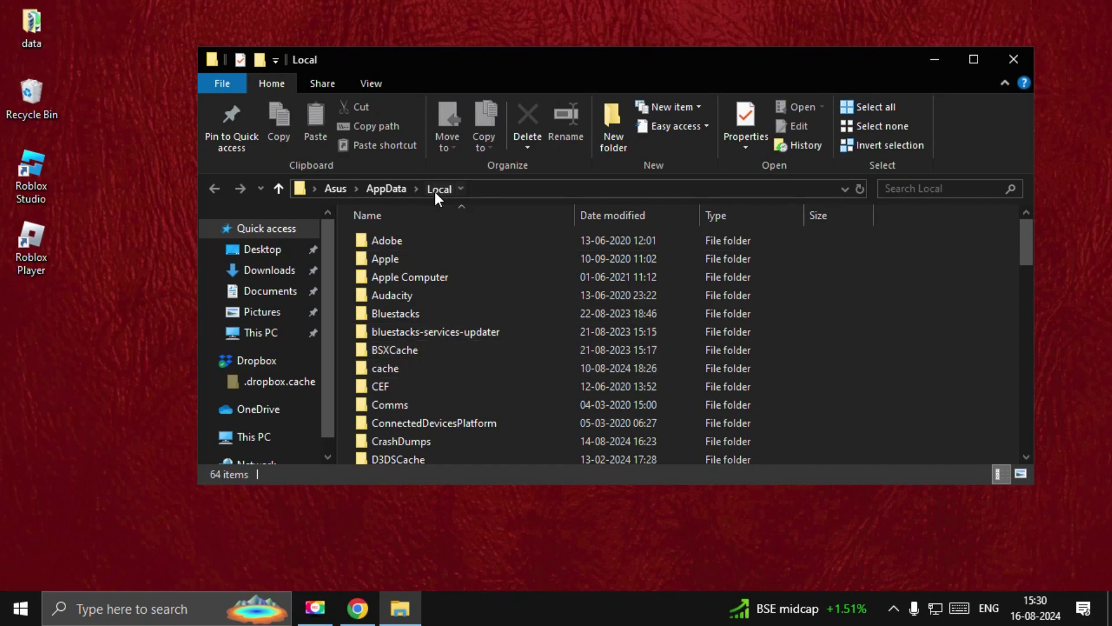
scroll(407, 364, down, 2)
scroll(407, 365, down, 3)
scroll(408, 364, down, 1)
scroll(407, 365, down, 2)
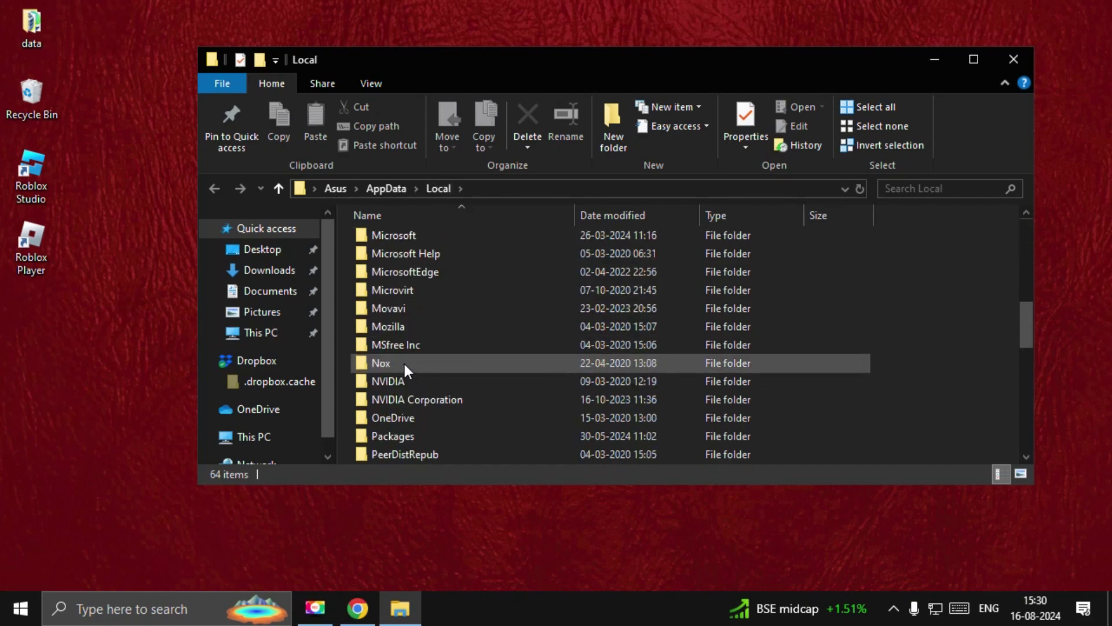
scroll(403, 363, down, 2)
scroll(404, 364, down, 2)
Select and right-click the Roblox folder in AppData\Local, then close the window
click(393, 345)
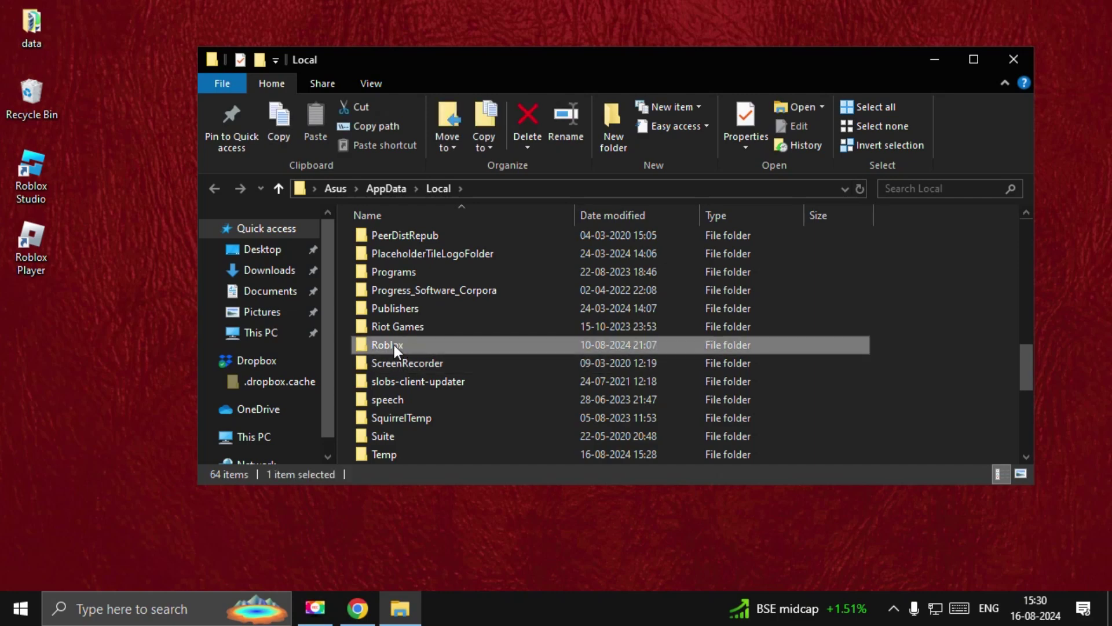
right_click(392, 345)
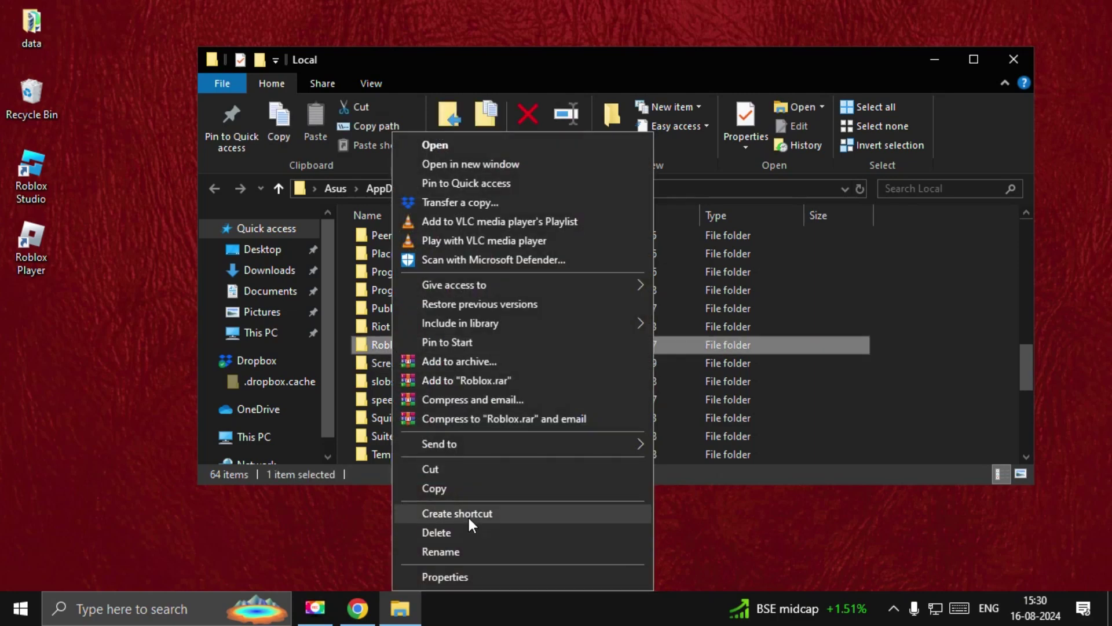
click(1011, 68)
Set Chrome's Delete browsing data to All time, add cookies, then minimize Chrome
click(358, 608)
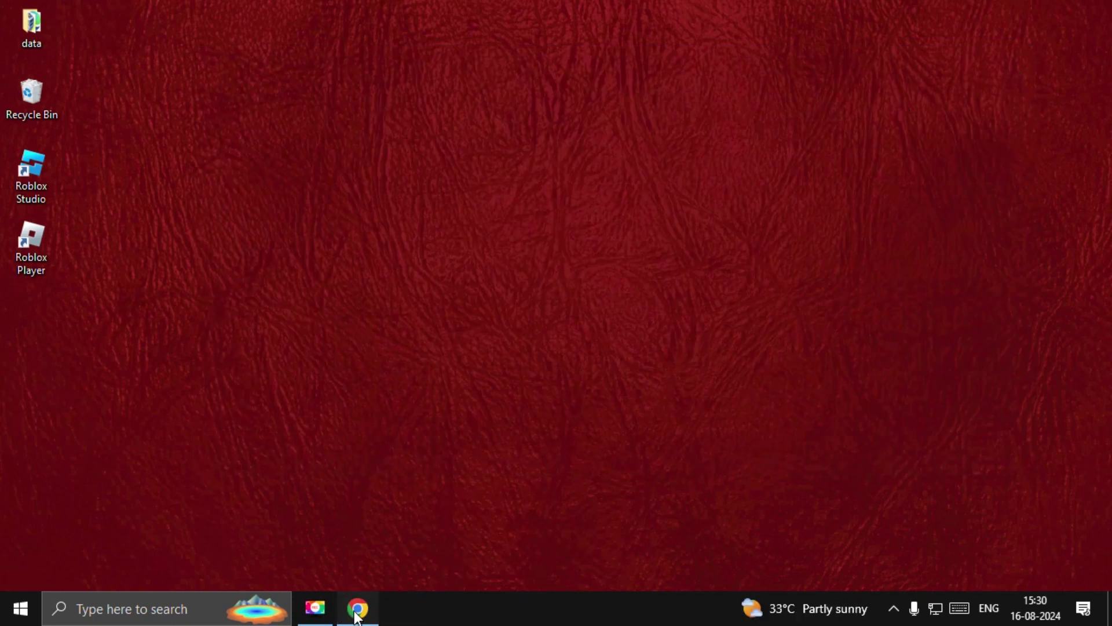
click(1018, 93)
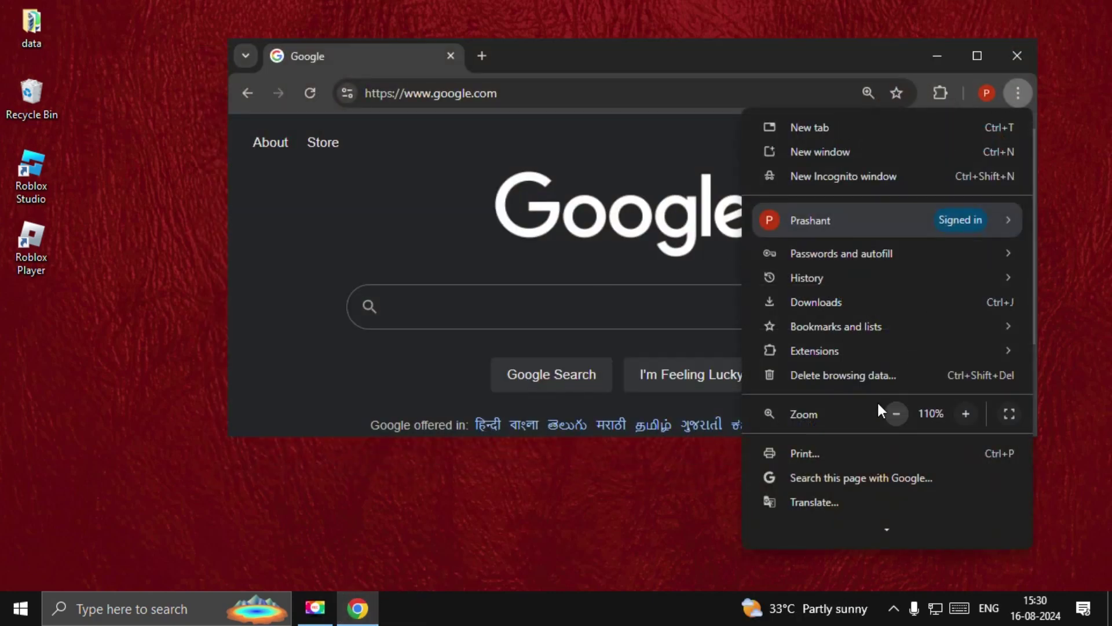
click(845, 379)
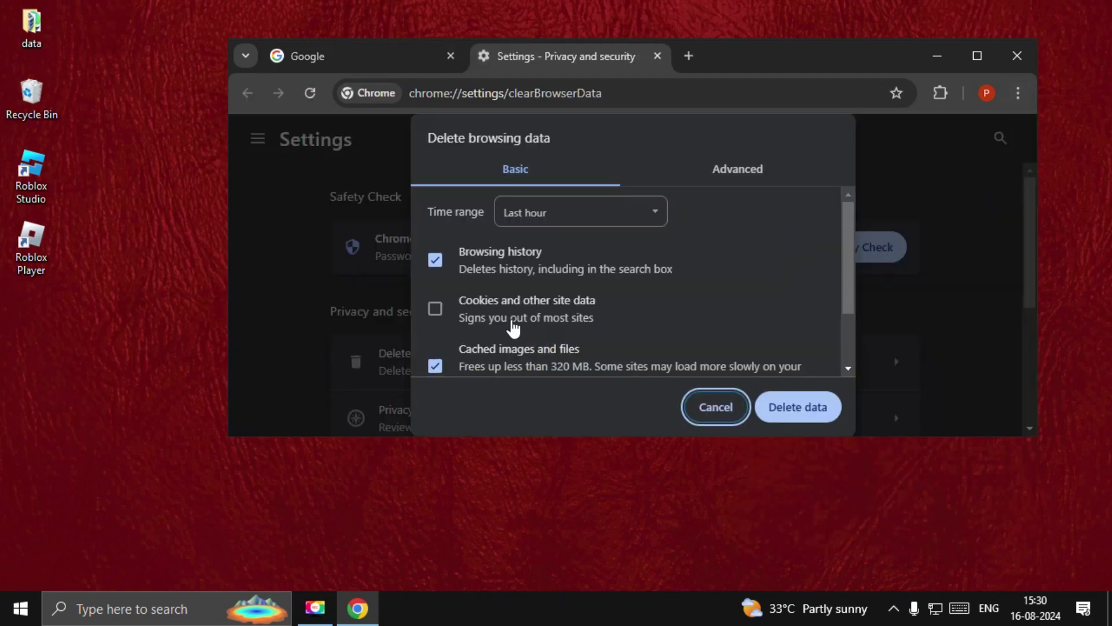
click(451, 314)
click(584, 223)
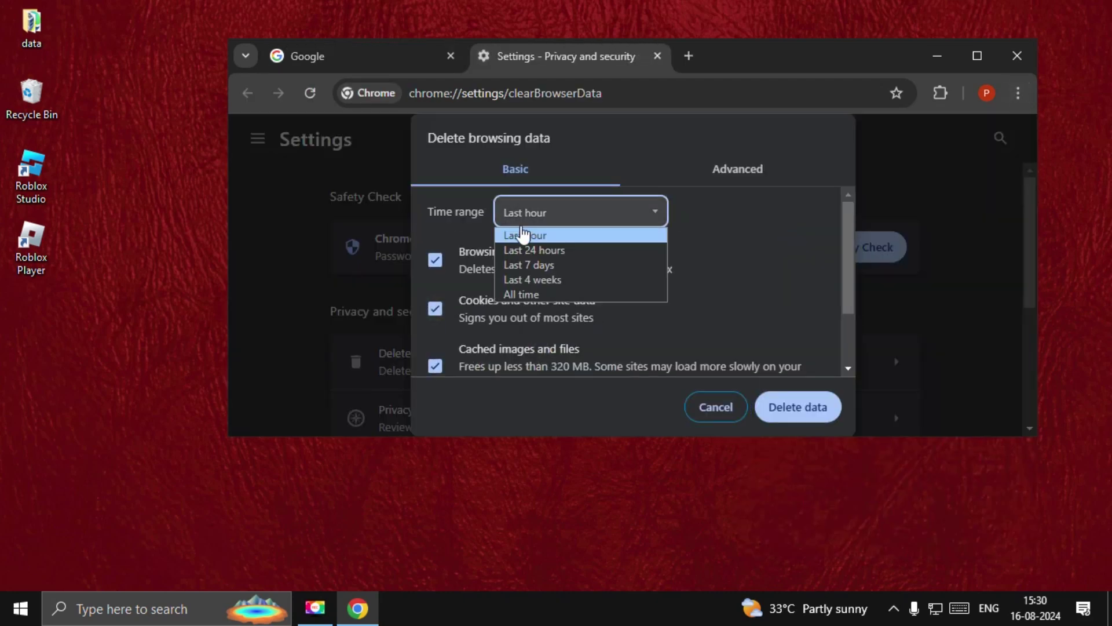
click(532, 302)
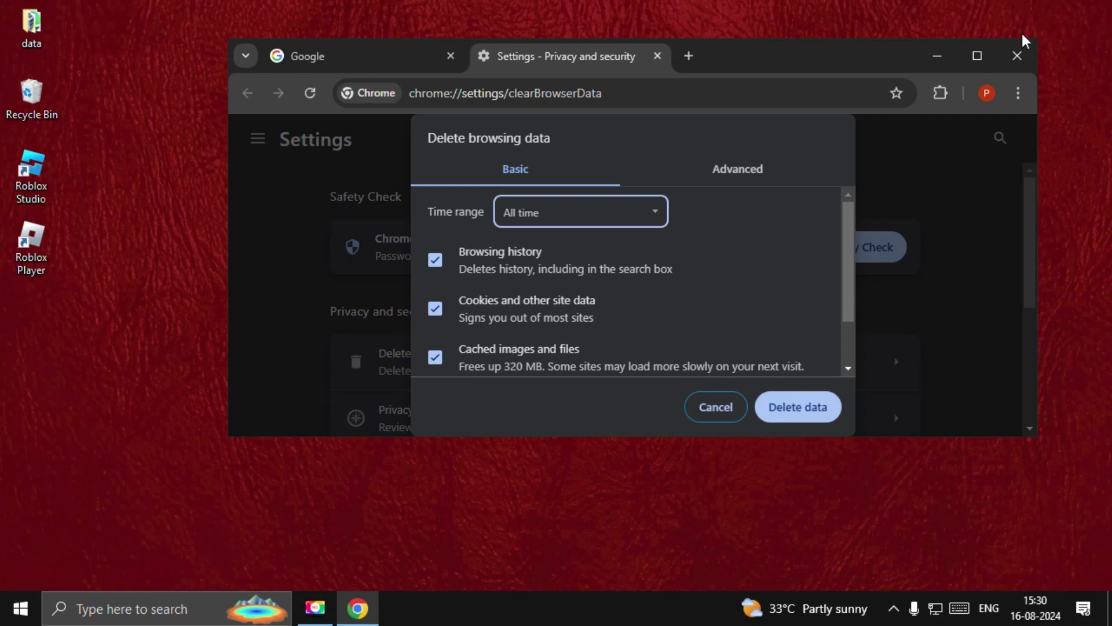
click(938, 56)
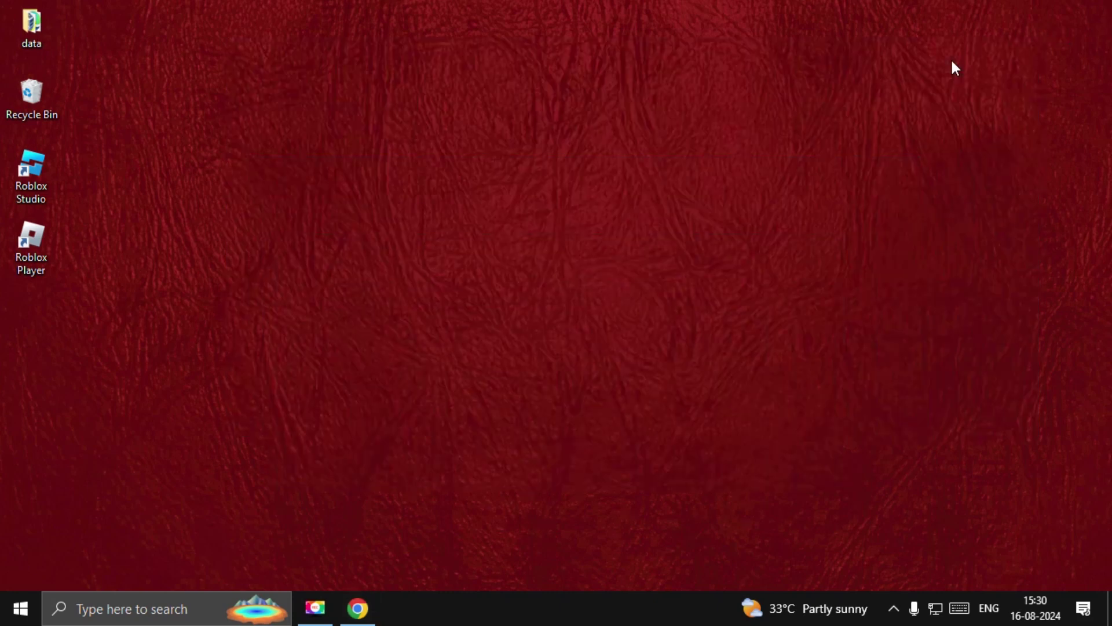